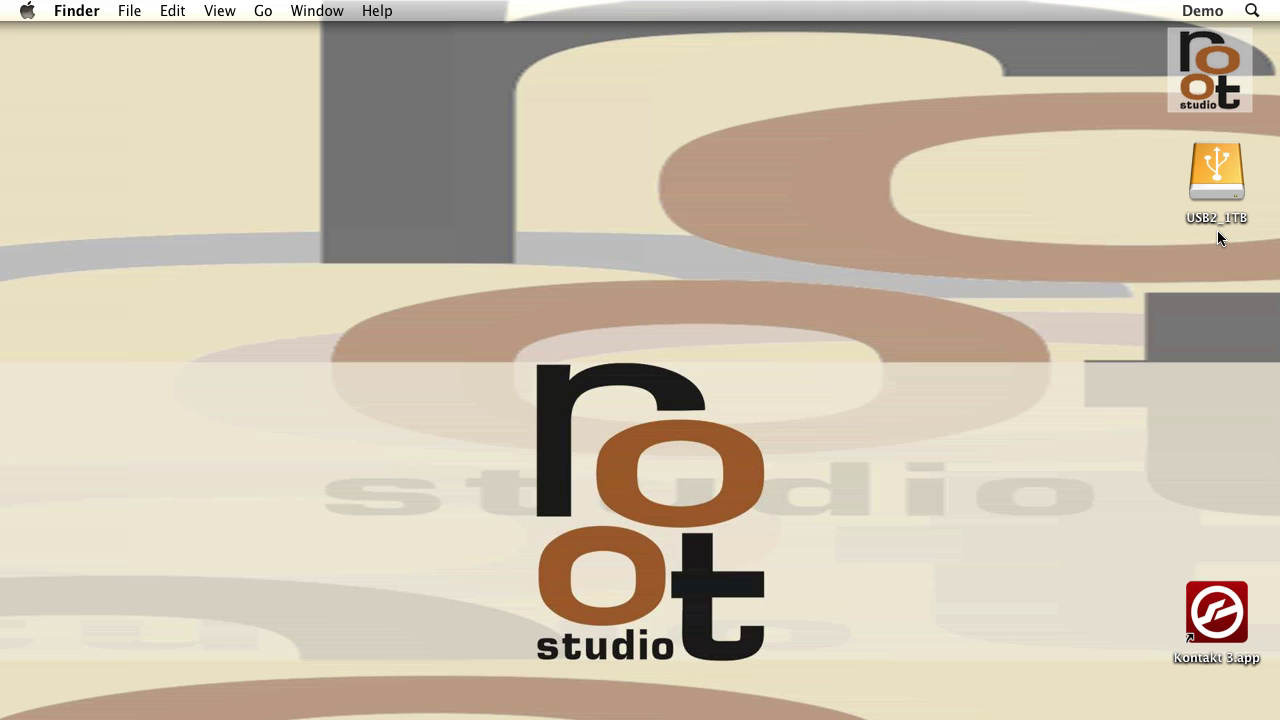
Inspect the dry and wet Percussive Innuendo folders under Data on the USB2_1TB drive
double_click(1219, 162)
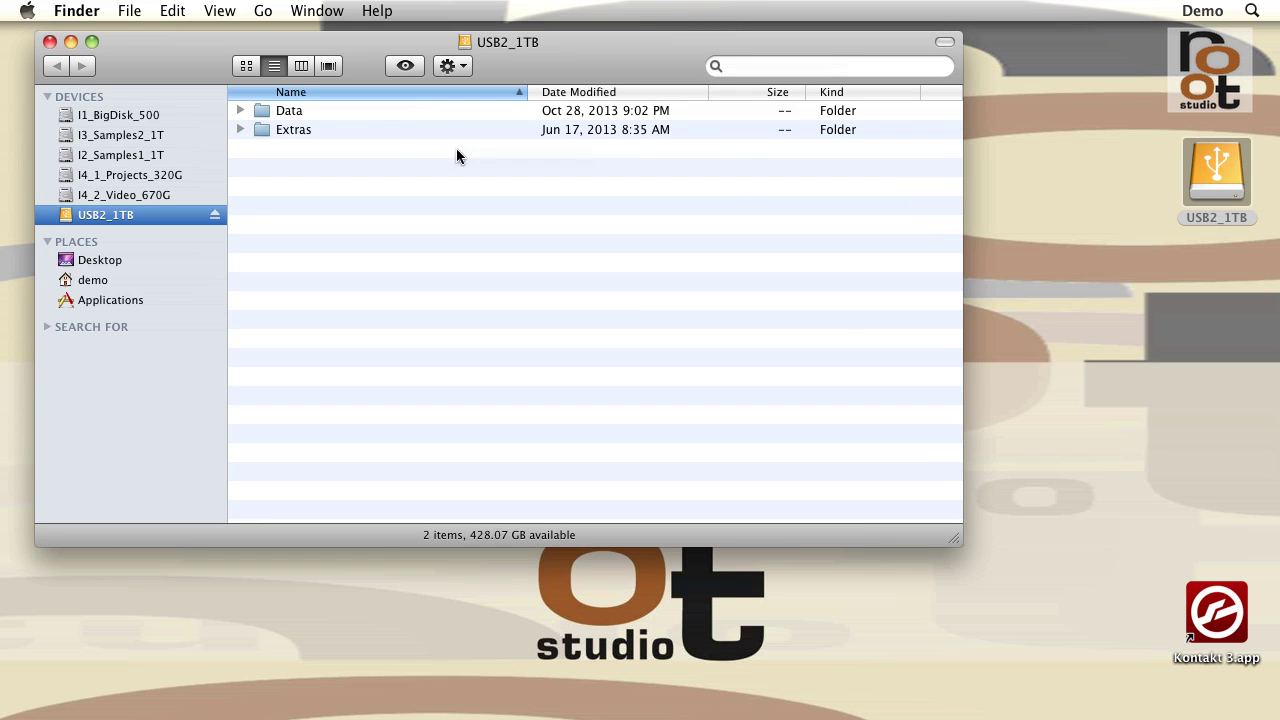
click(240, 111)
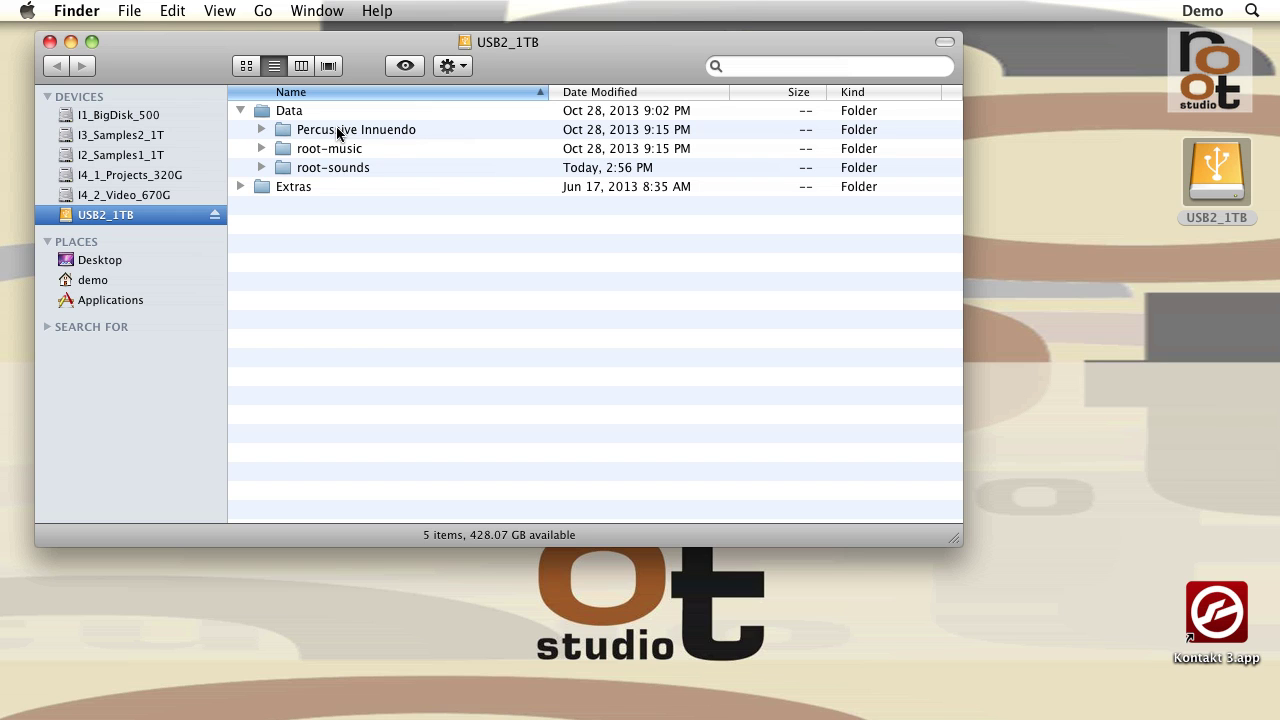
click(261, 130)
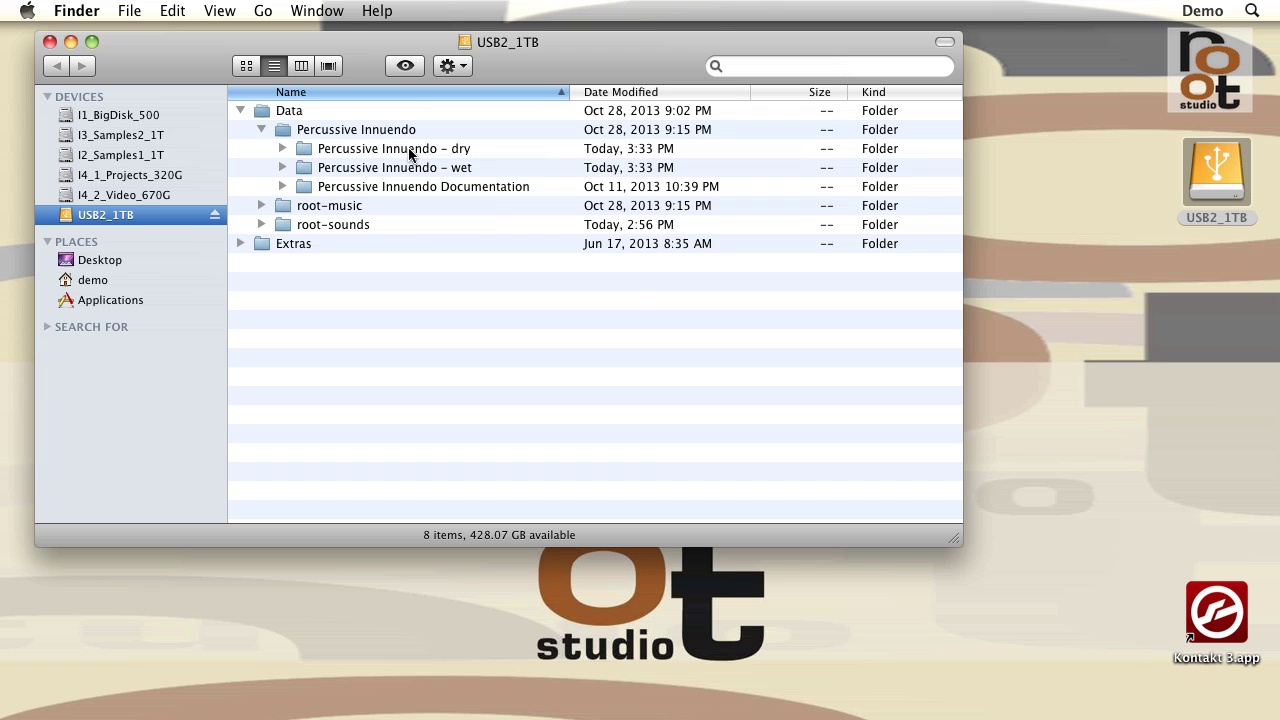
click(283, 149)
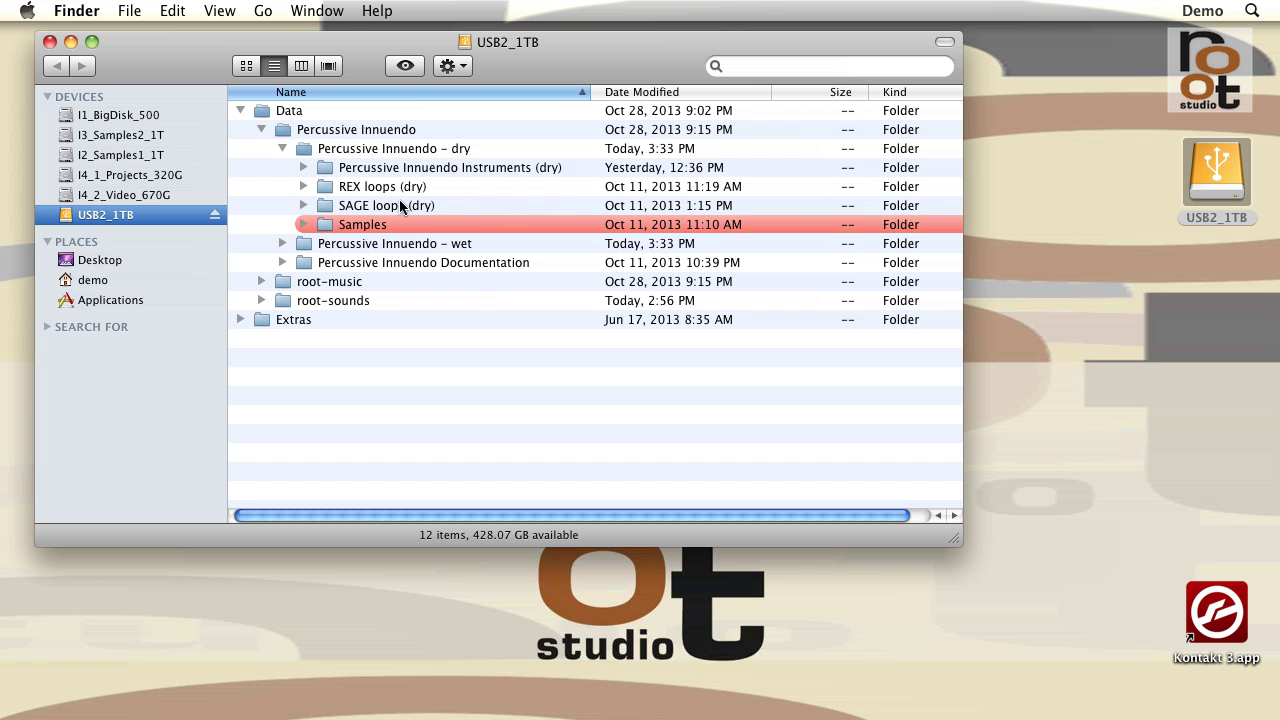
click(283, 244)
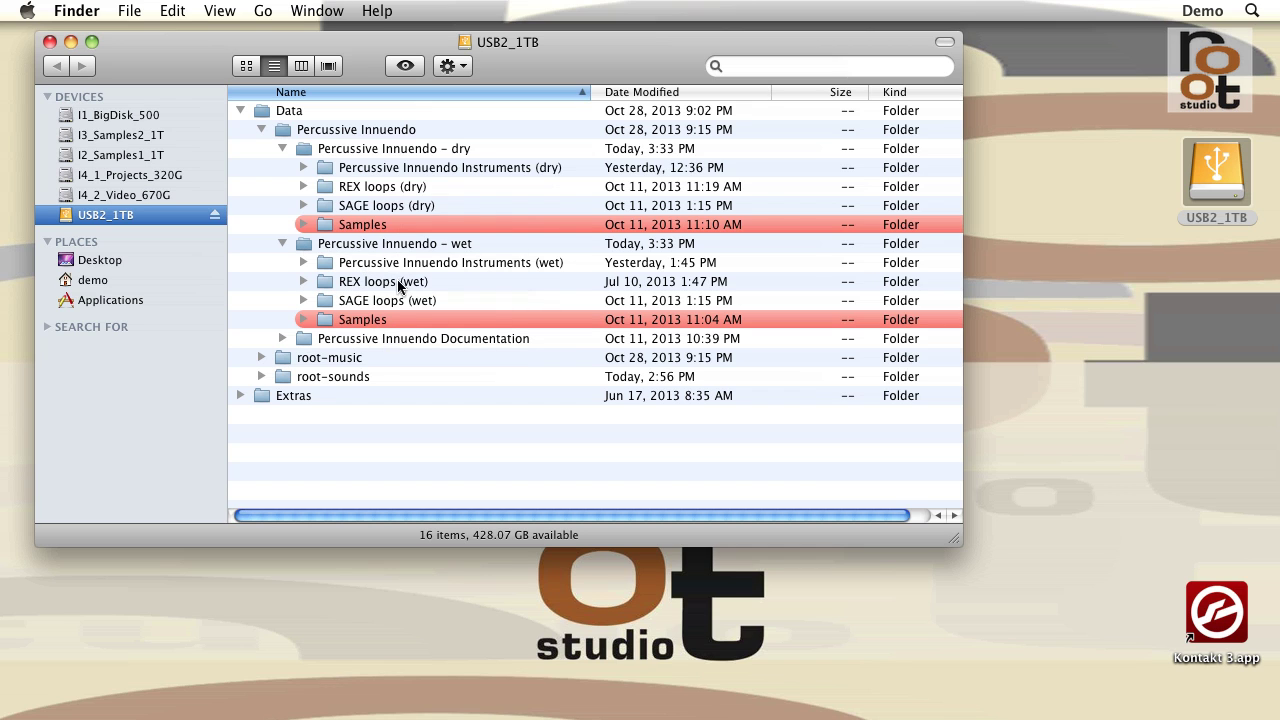
click(281, 148)
click(283, 168)
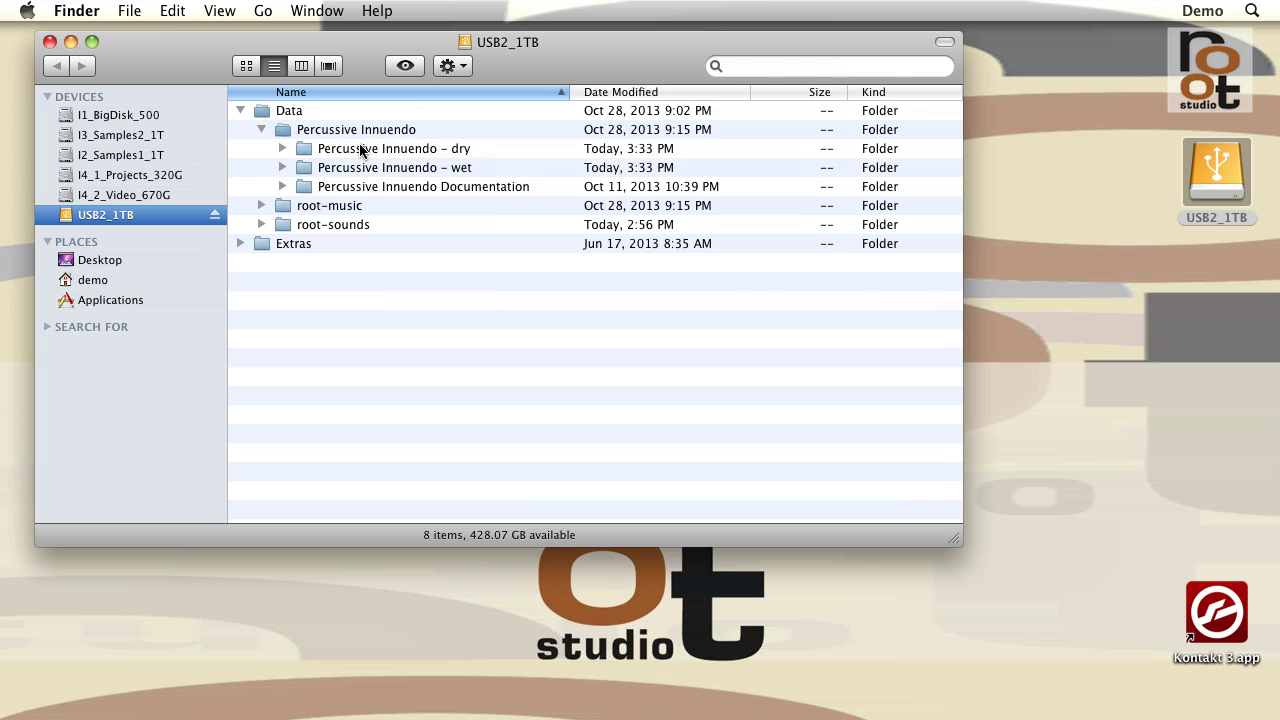
key(super+w)
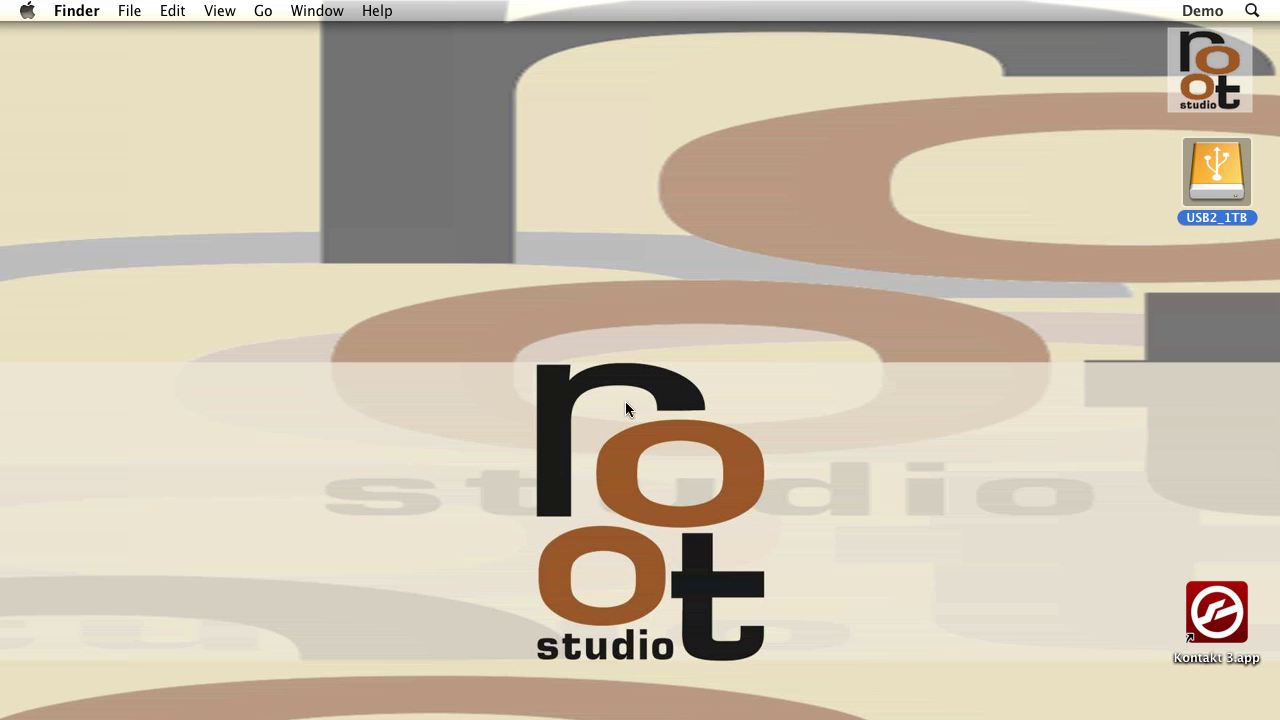
Launch Kontakt 3 and load Anvil-key.nki from the dry Anvil instruments, triggering 19 missing samples
double_click(1216, 612)
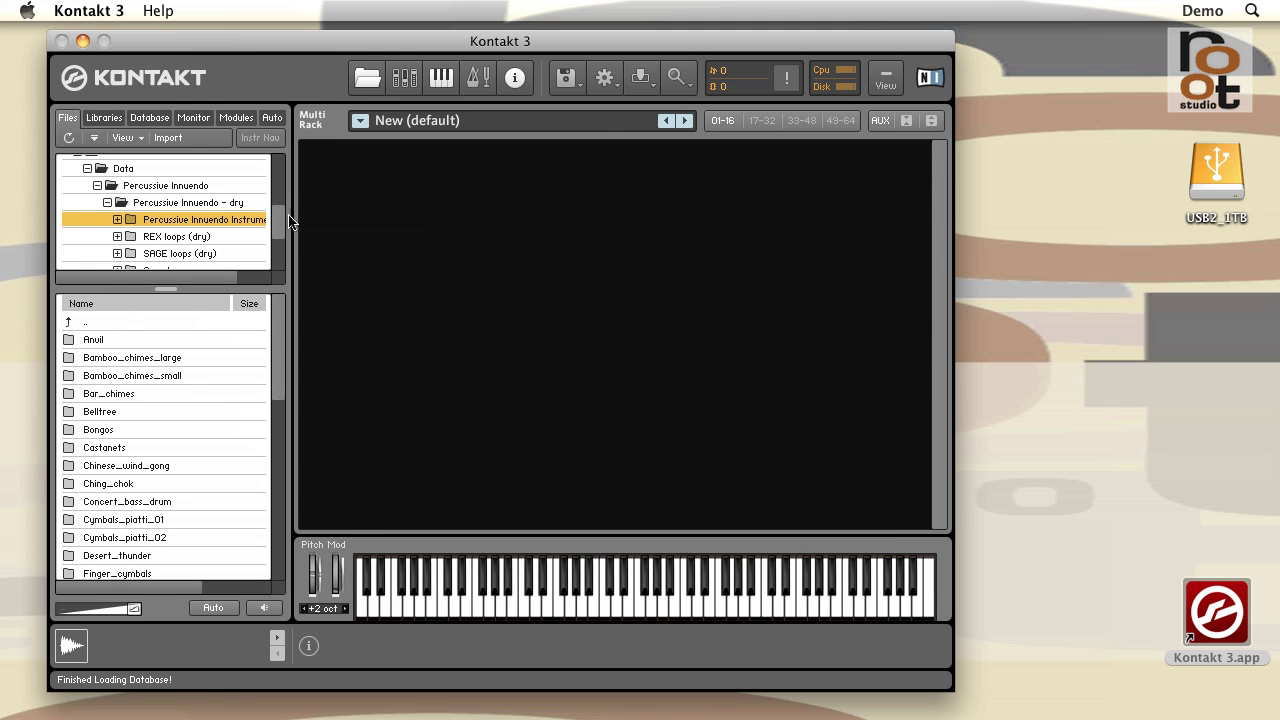
scroll(278, 228, up, 1)
scroll(278, 228, down, 1)
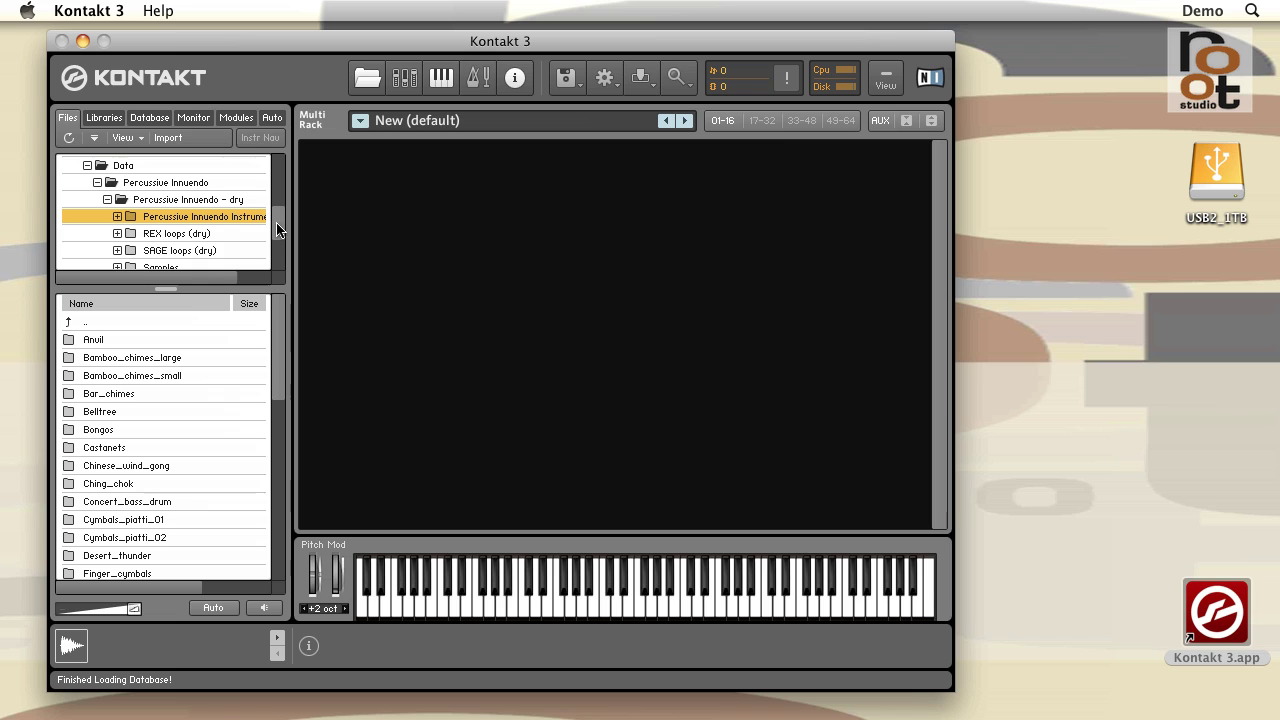
scroll(278, 228, up, 2)
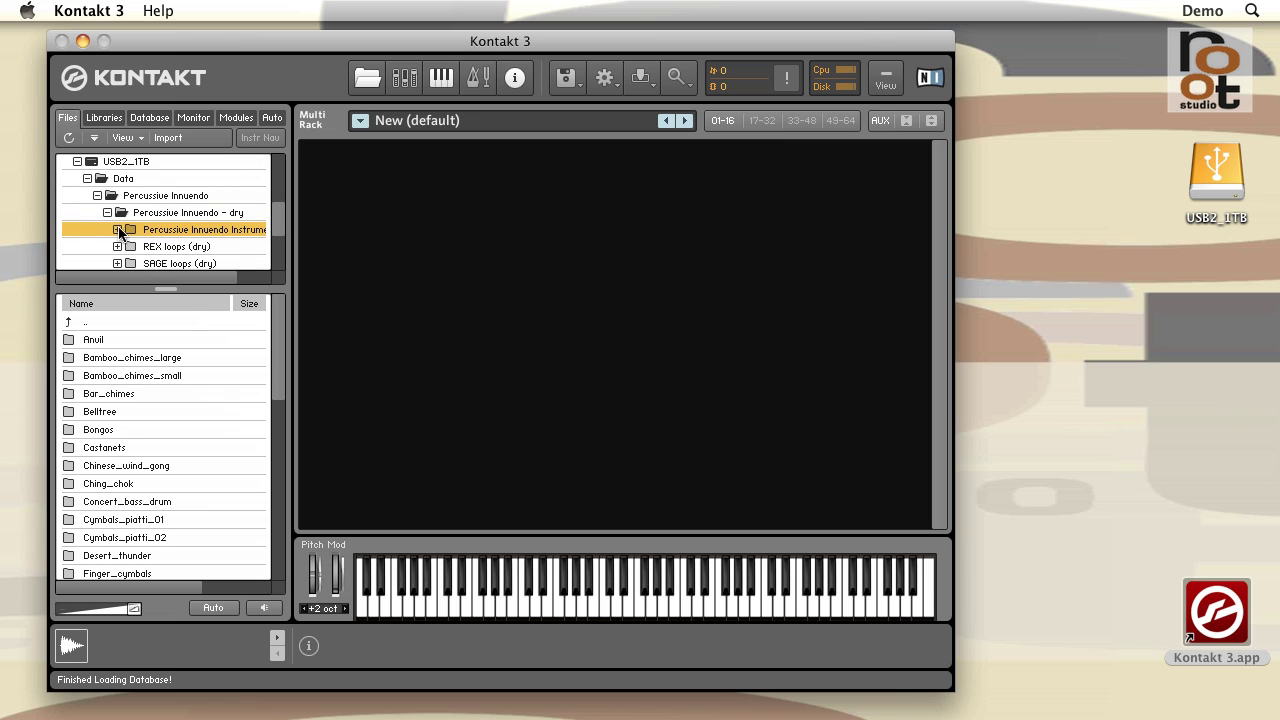
click(117, 230)
click(163, 247)
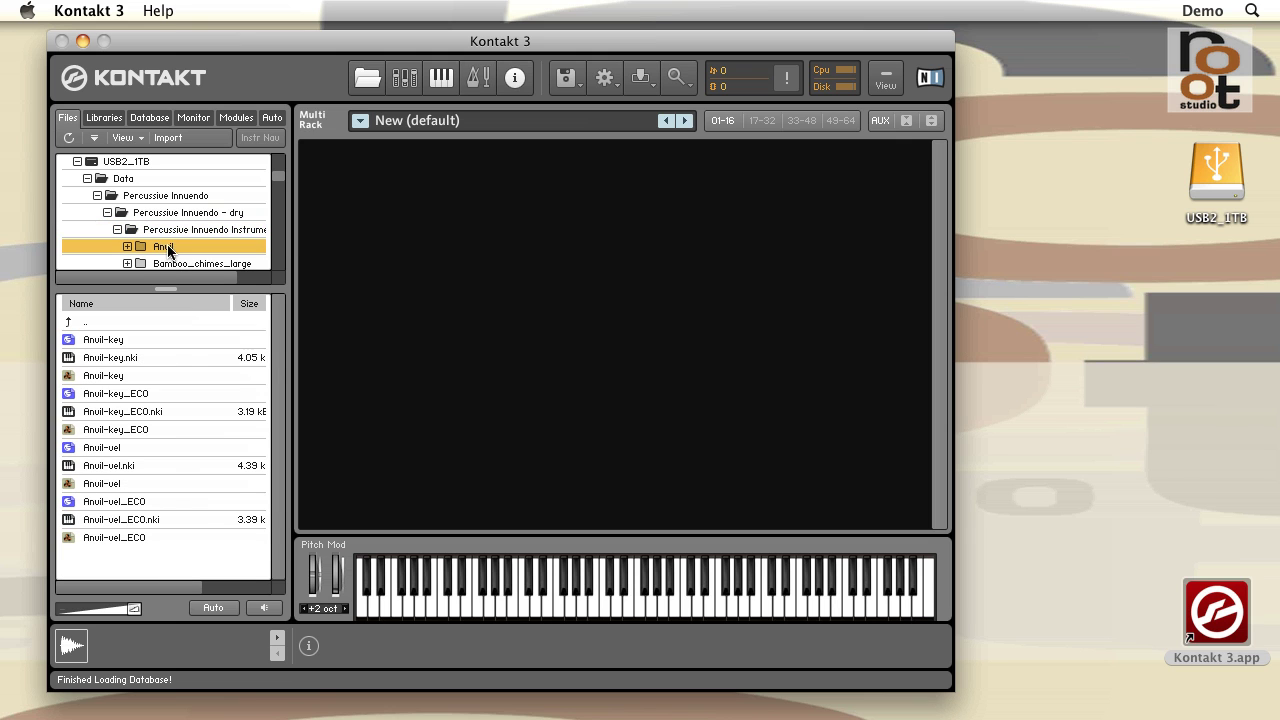
double_click(107, 359)
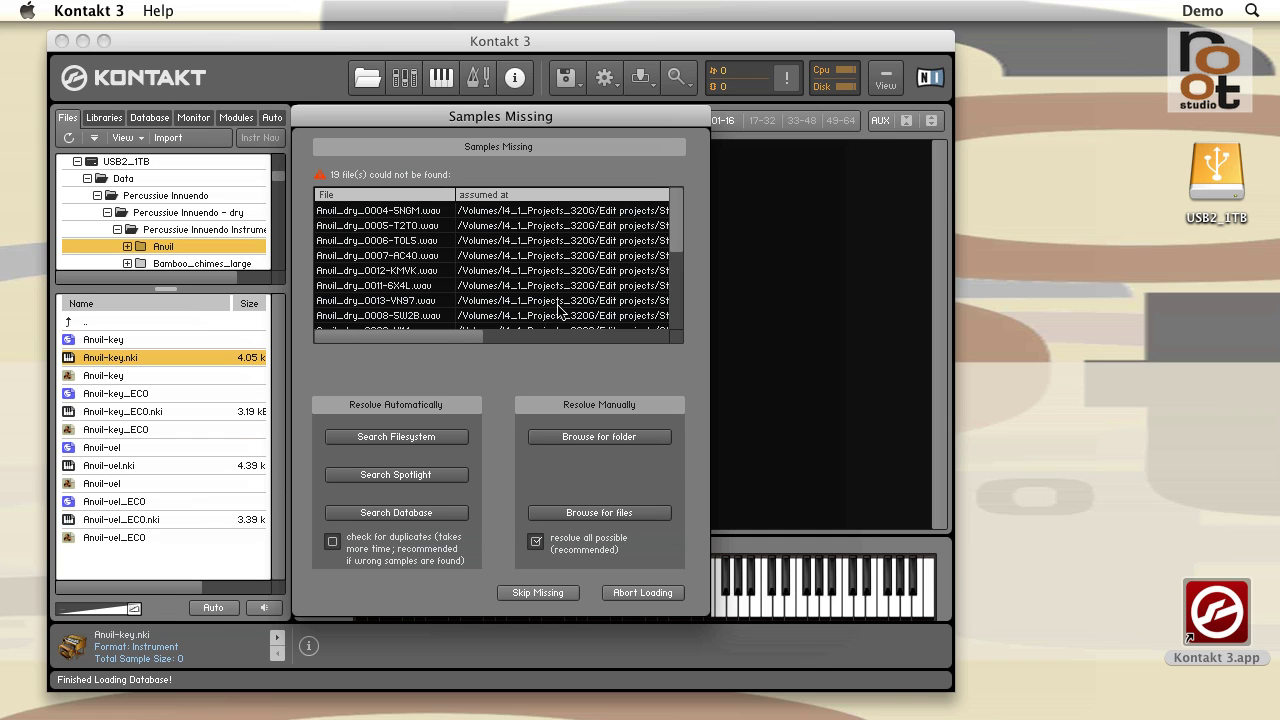
Abort loading Anvil-key in the Samples Missing dialog, leaving the rack empty
click(666, 597)
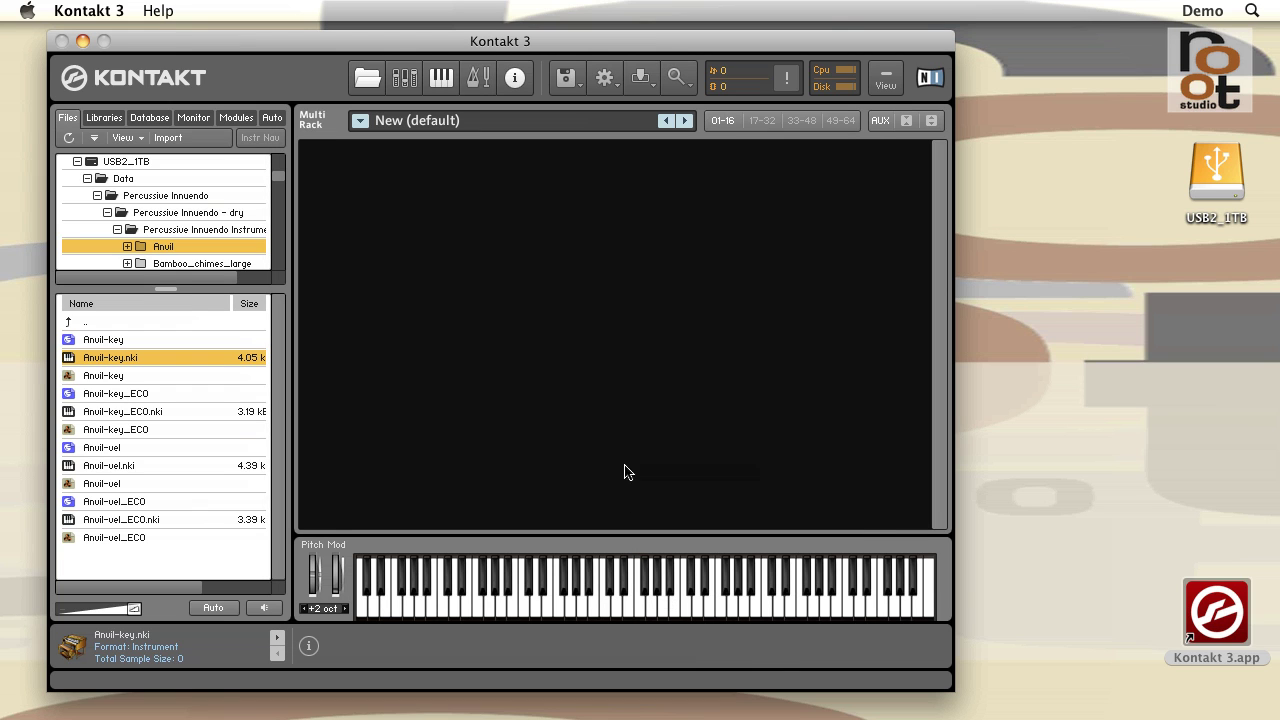
Start a batch re-save from the Load/Save menu and accept the multi-patch warning
click(565, 81)
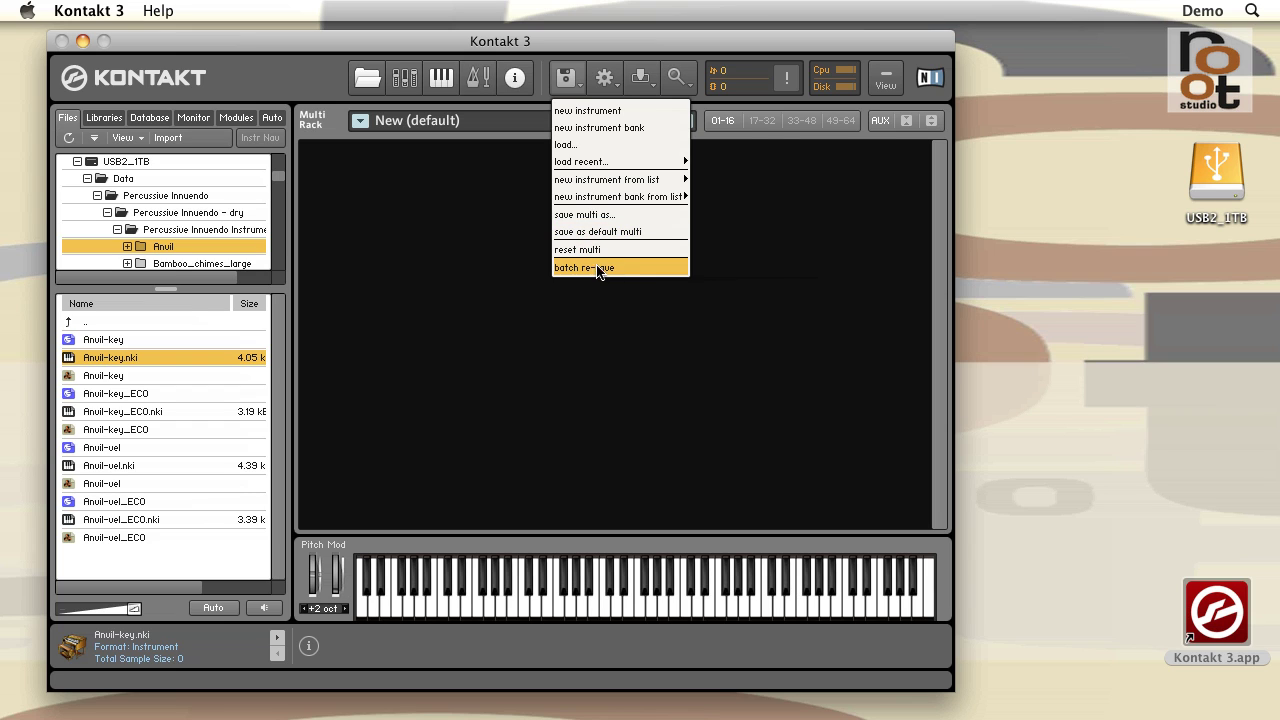
click(651, 268)
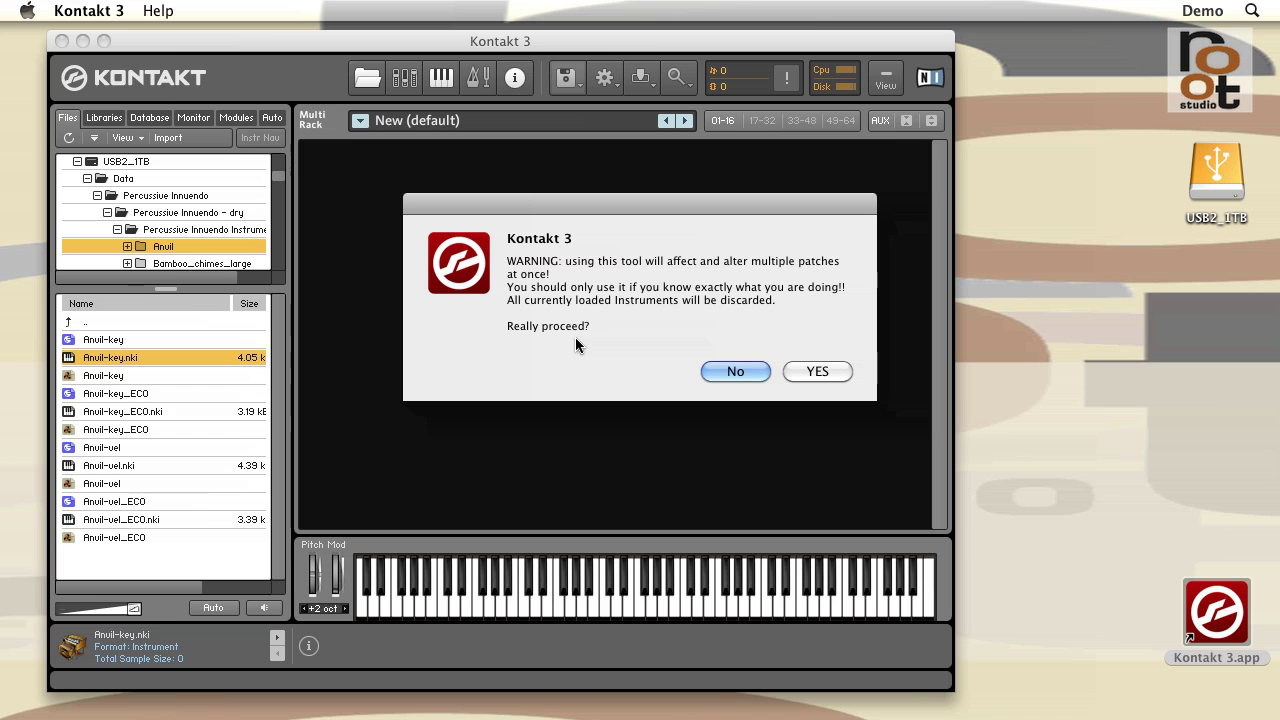
click(815, 371)
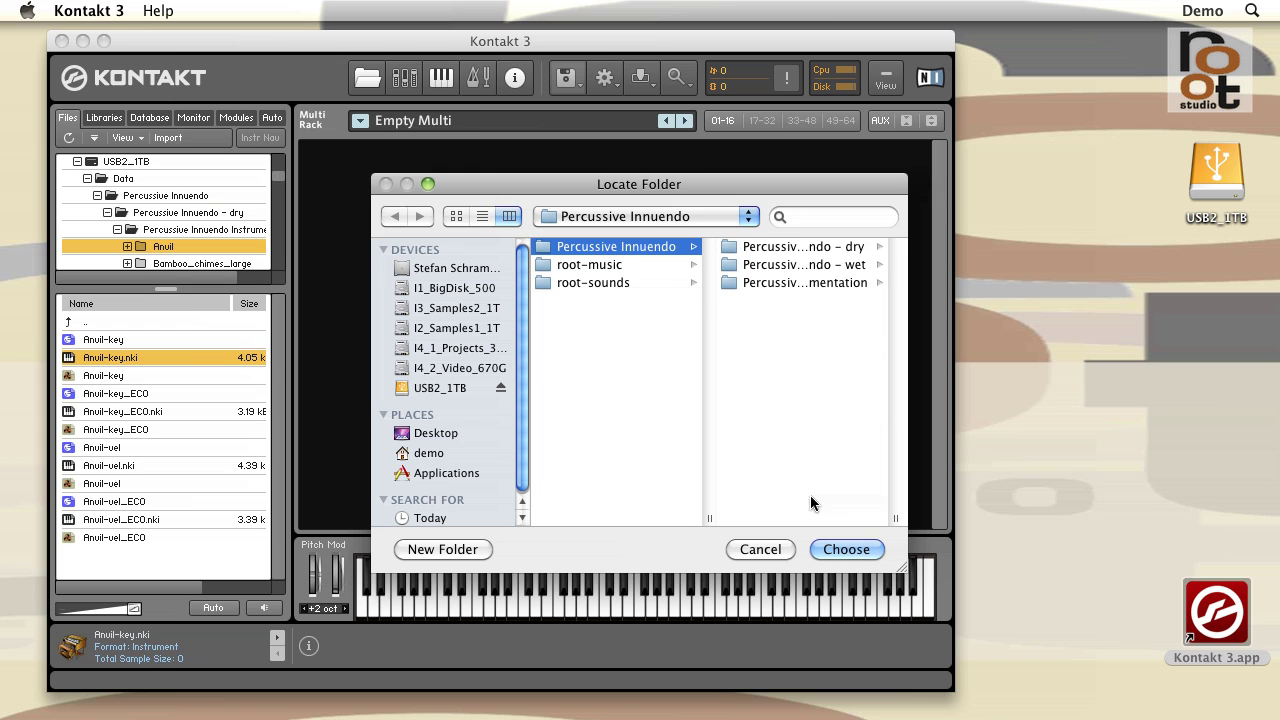
Choose Percussive Innuendo for re-saving, then browse for a folder to locate the 1942 missing samples
click(847, 553)
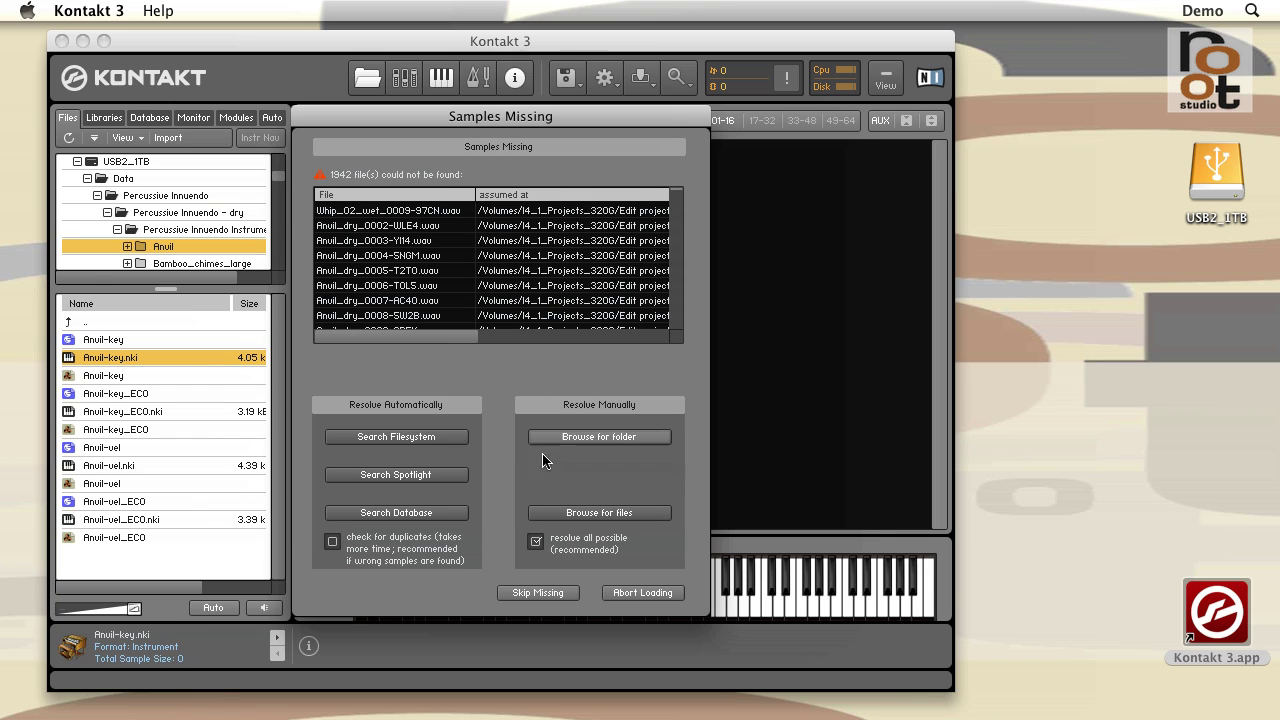
click(606, 439)
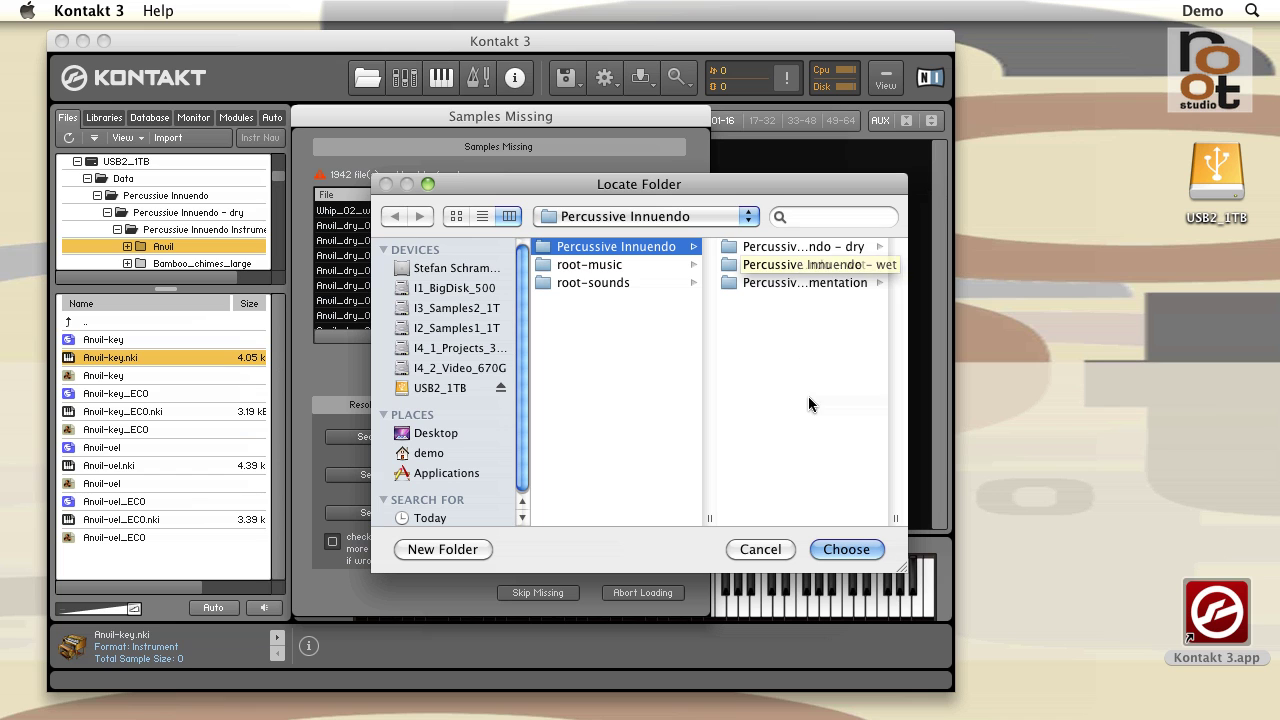
Choose the Percussive Innuendo folder as the sample search location so the batch re-save completes
click(845, 549)
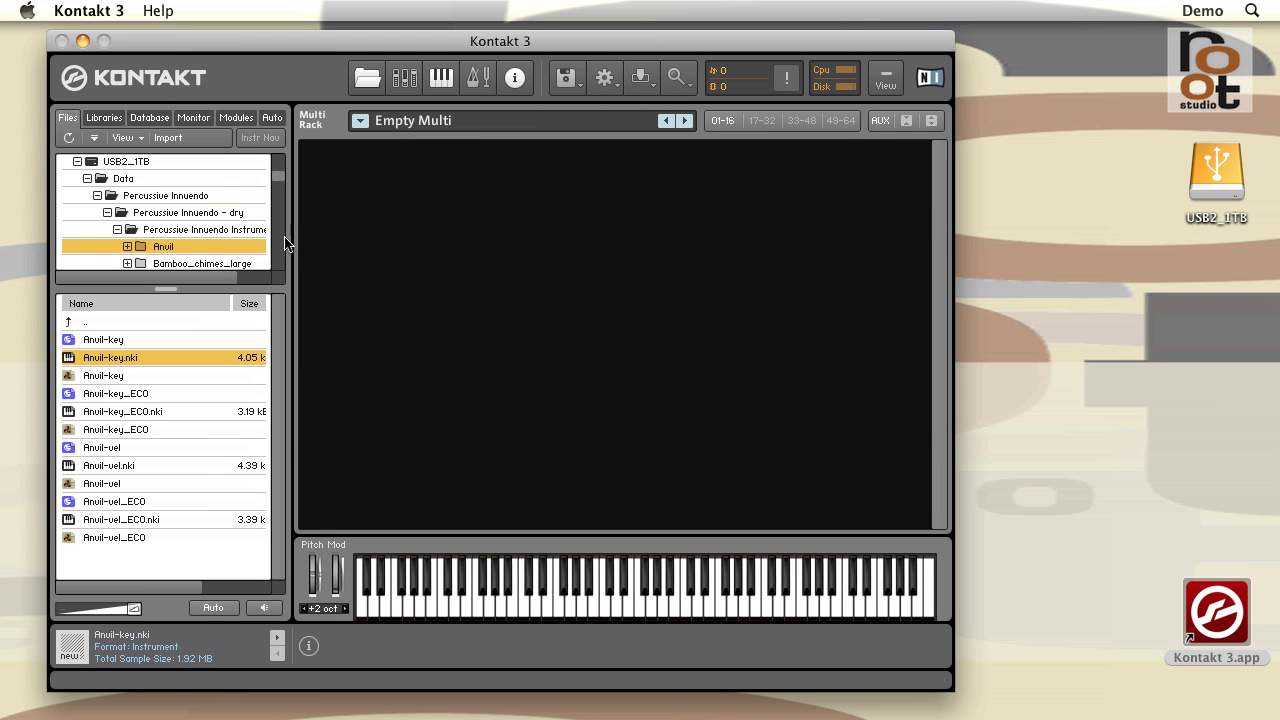
Load the re-saved Anvil-key.nki without missing-sample errors, then remove it from the rack
scroll(221, 224, down, 1)
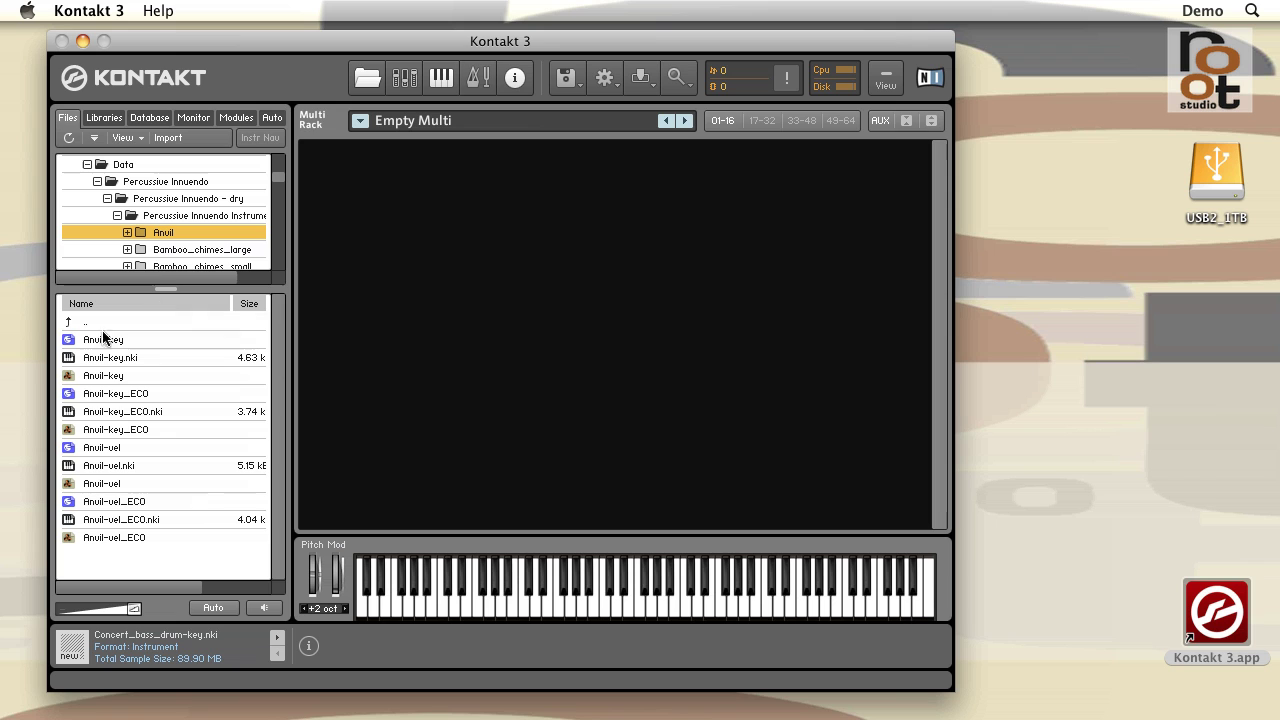
double_click(113, 362)
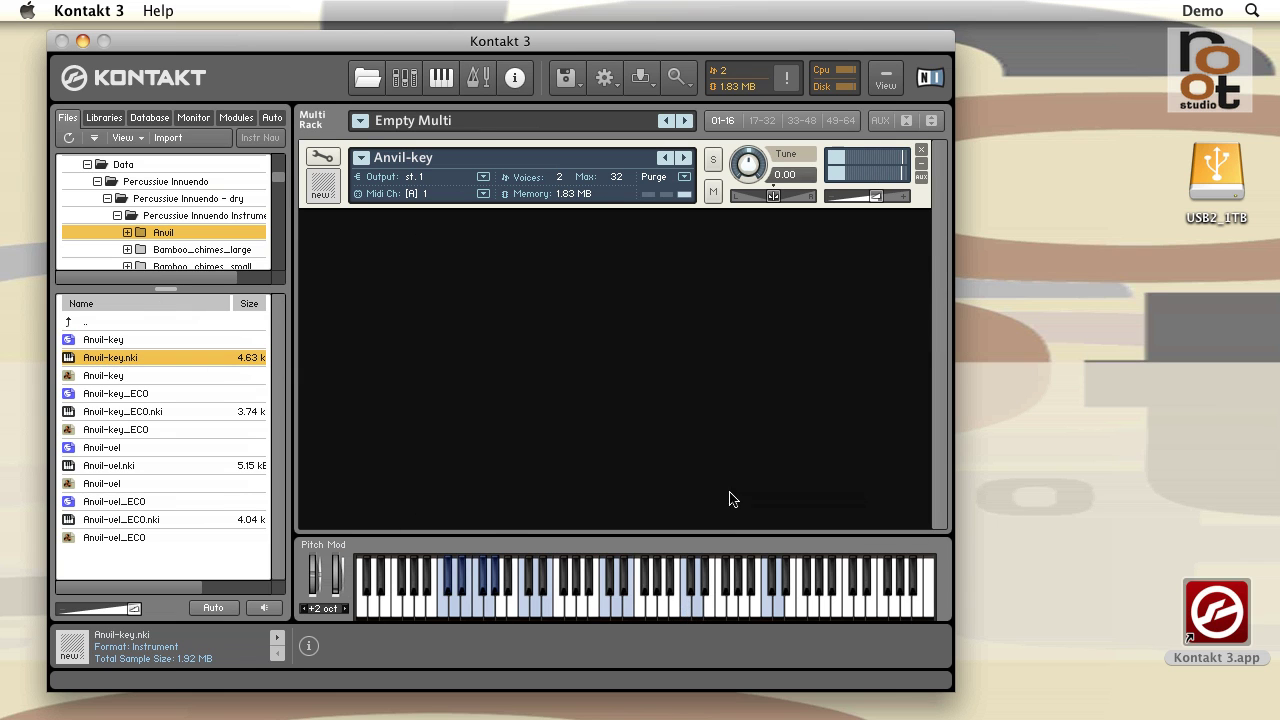
click(921, 150)
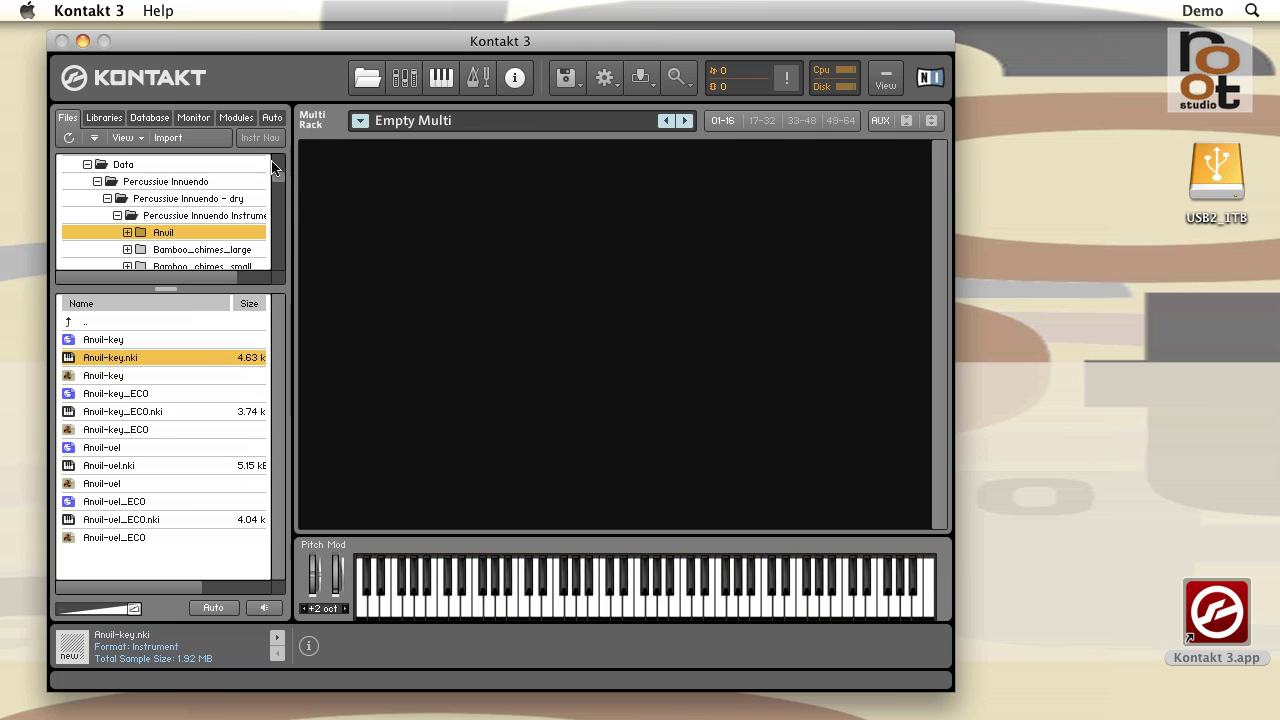
Load Concert_bass_drum-key.nki from the wet Percussive Innuendo folder and play a note
click(107, 199)
click(107, 216)
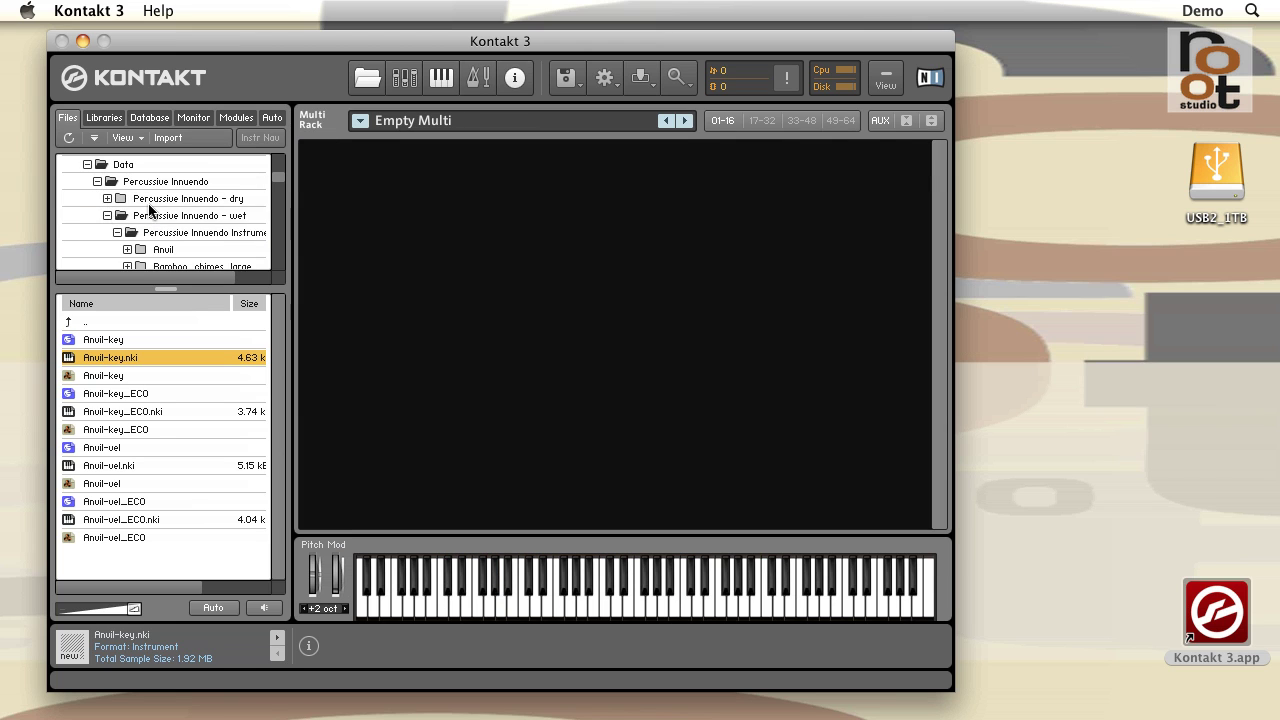
scroll(149, 205, down, 5)
scroll(152, 212, down, 1)
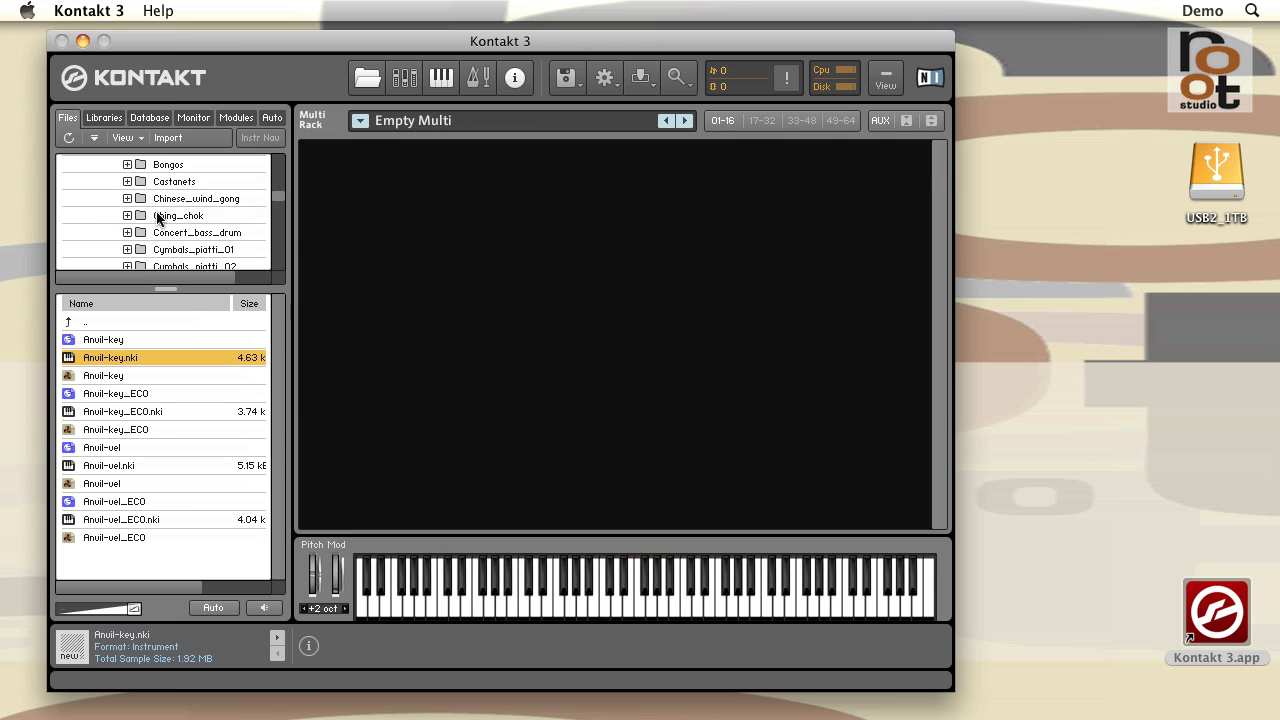
click(172, 232)
double_click(114, 359)
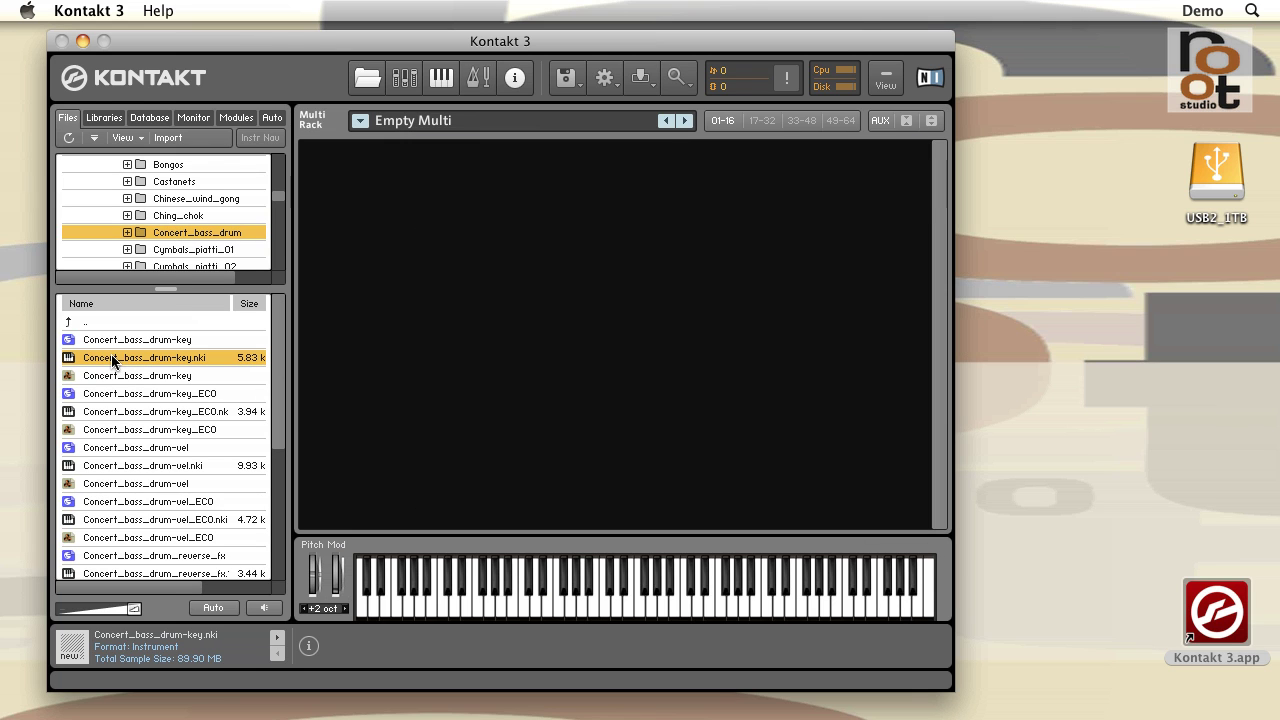
click(517, 605)
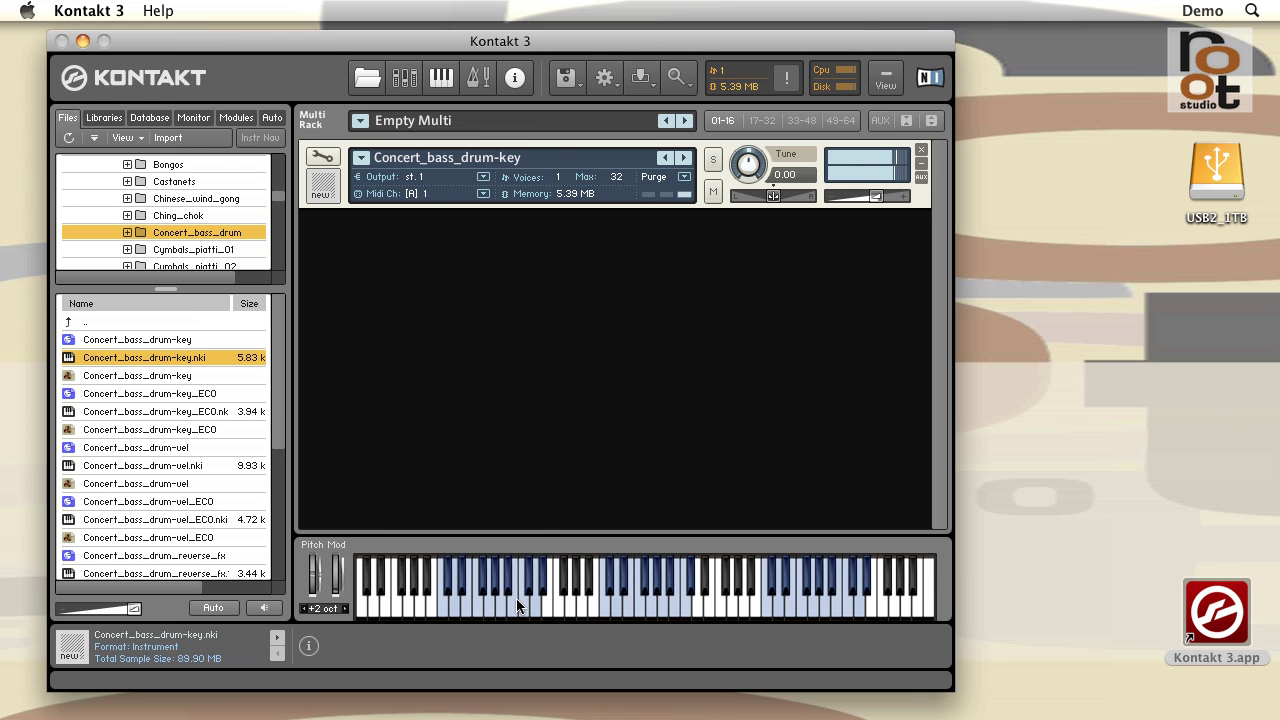